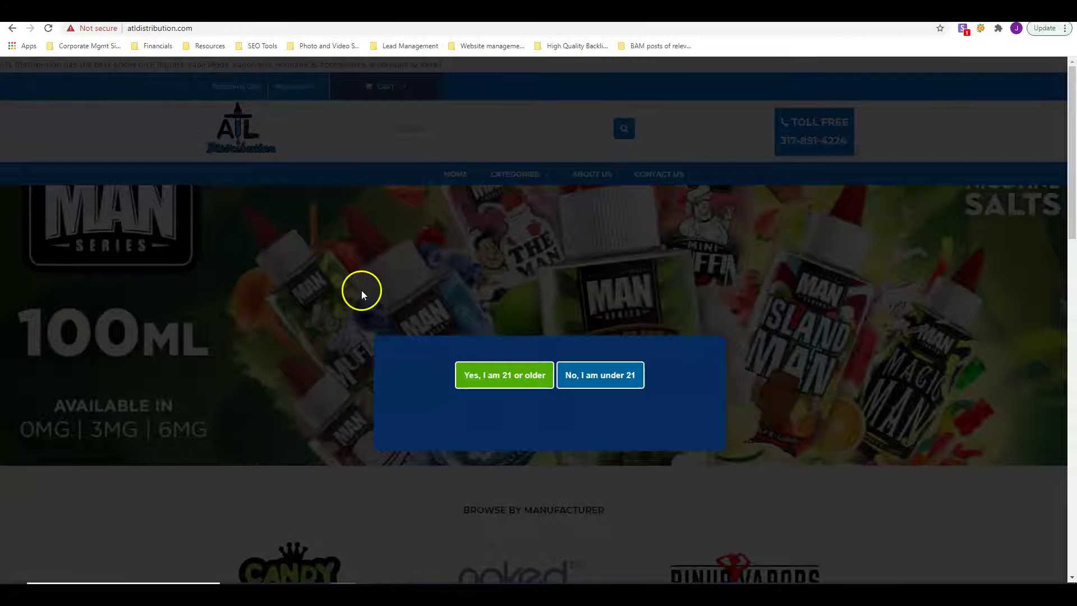
Step: Confirm being 21 or older to enter the atldistribution.com store
click(452, 281)
click(503, 376)
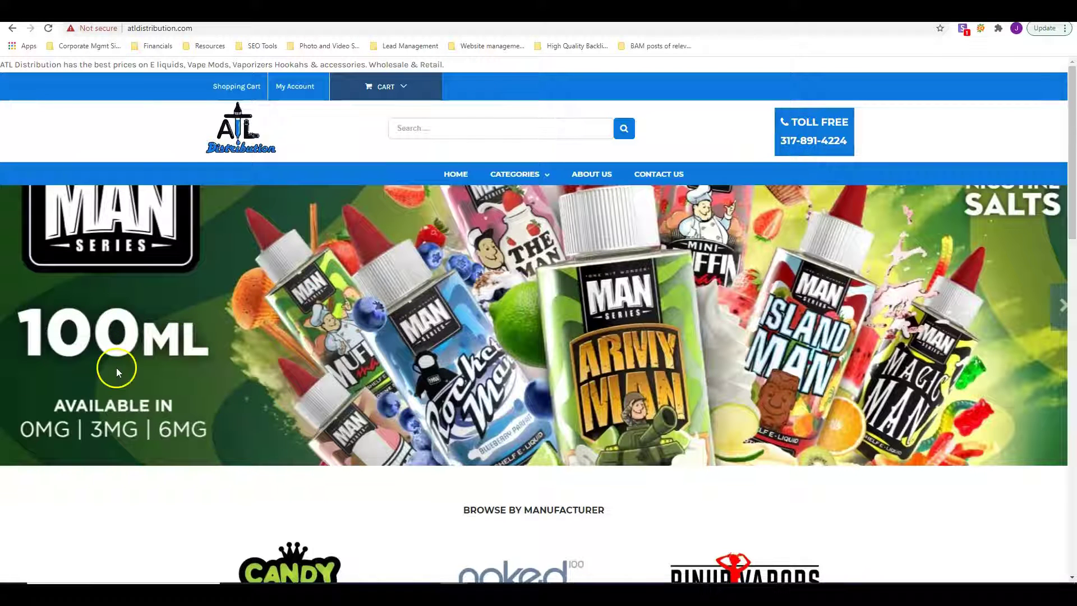
Step: Review the store's home page, from the banner and manufacturers through the featured products to the footer links
scroll(233, 340, down, 7)
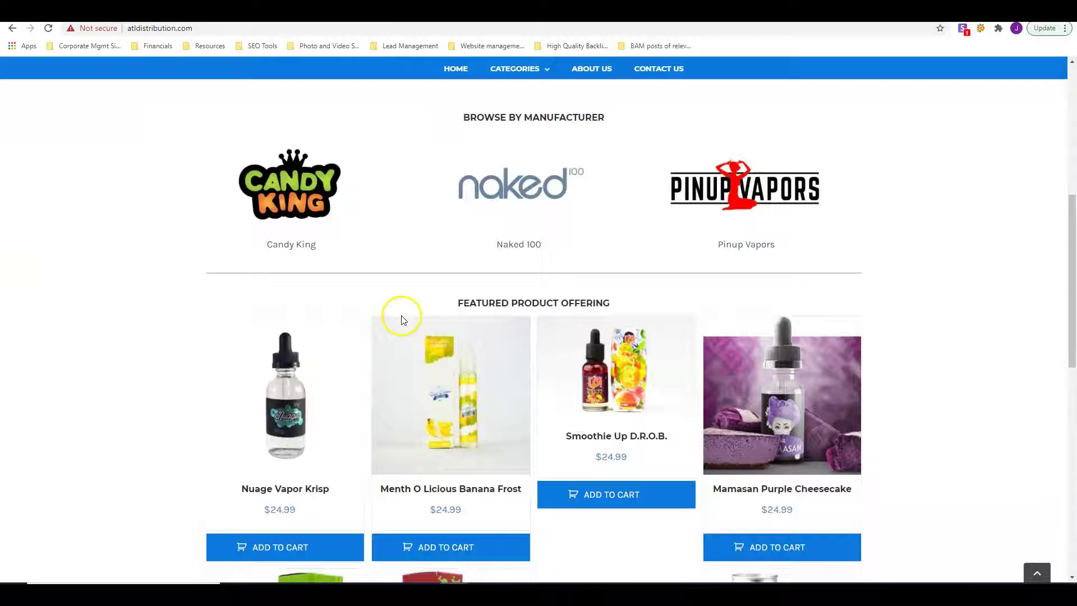
scroll(617, 281, down, 3)
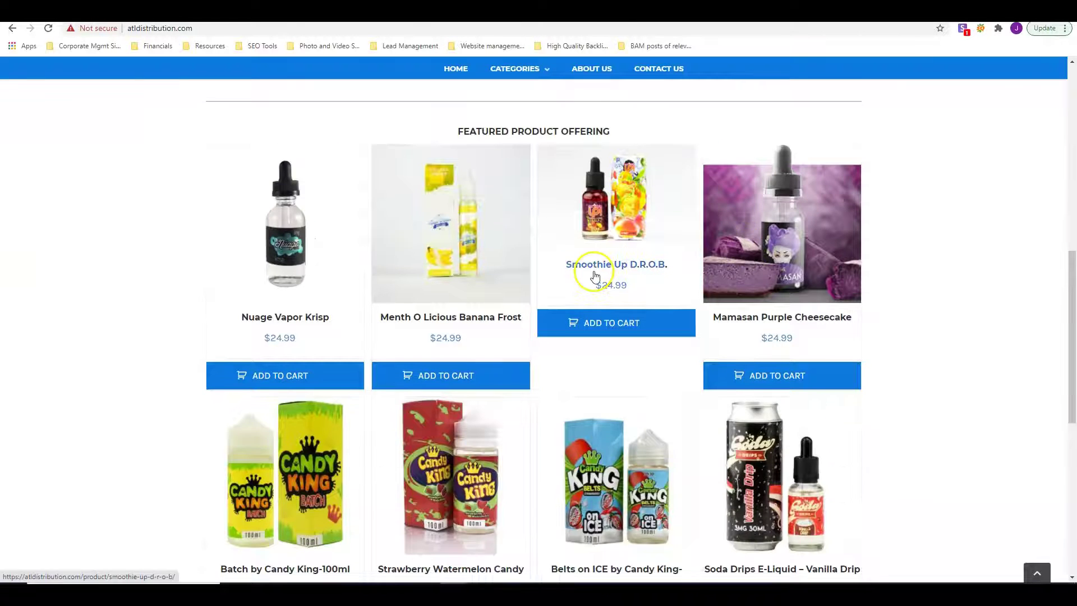
scroll(550, 283, down, 3)
scroll(497, 297, up, 4)
scroll(504, 280, down, 3)
scroll(606, 221, up, 1)
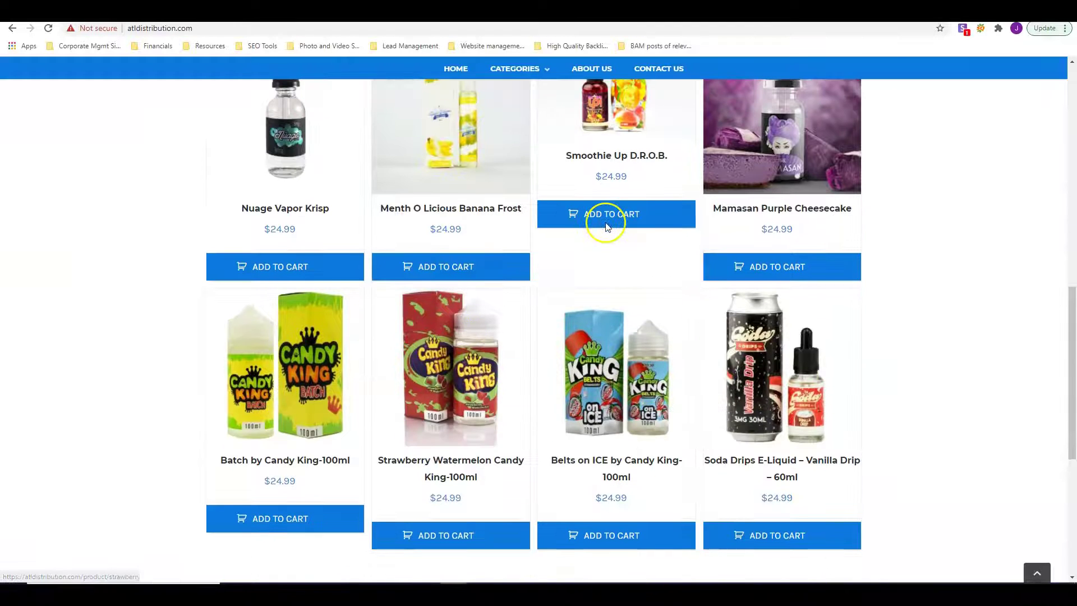
scroll(587, 222, up, 1)
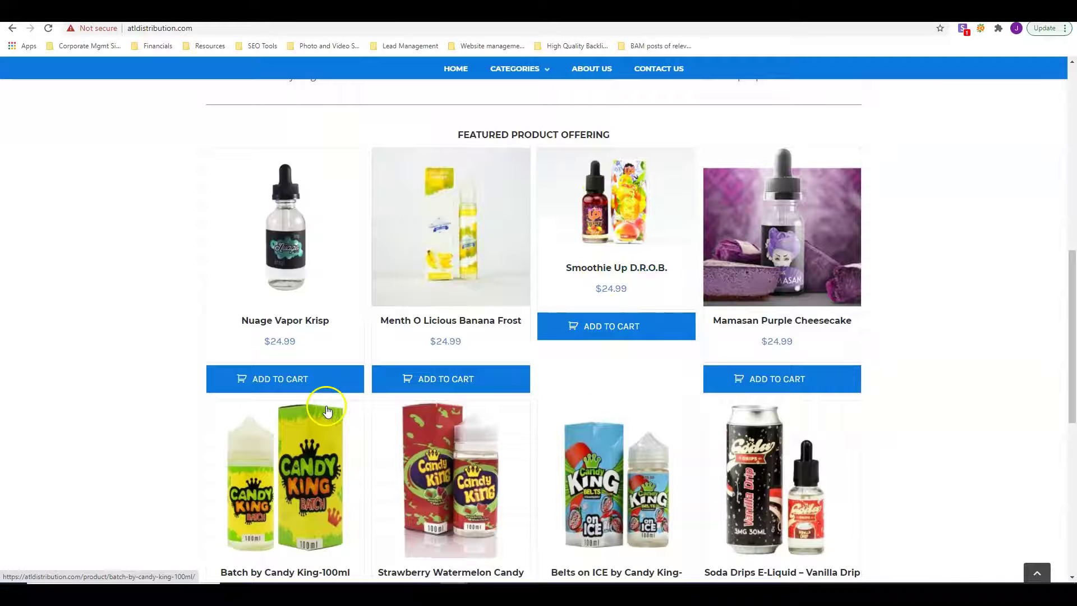
scroll(434, 404, down, 3)
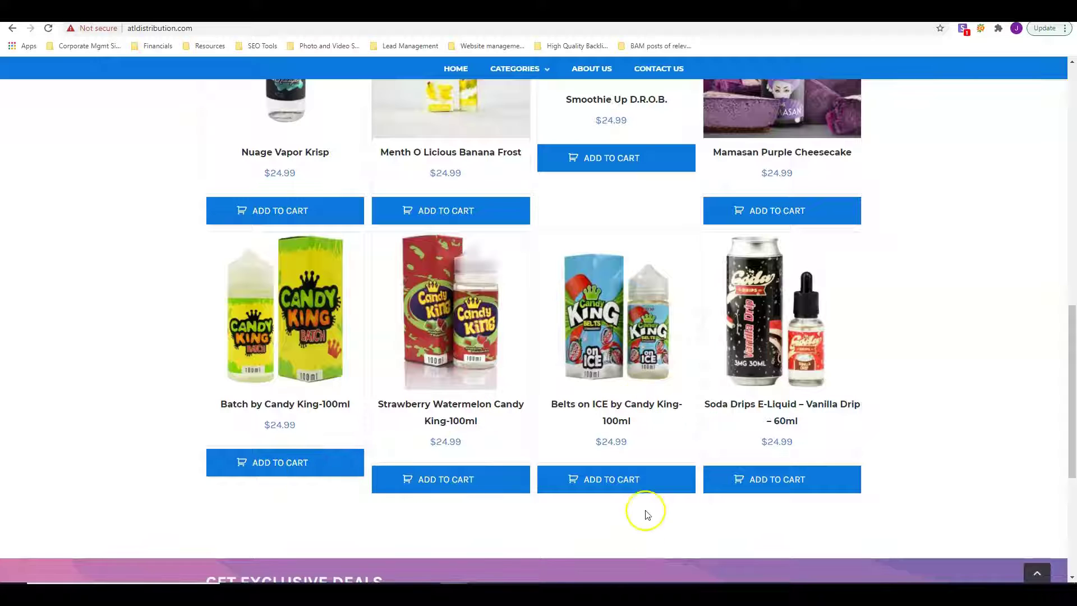
scroll(385, 380, down, 3)
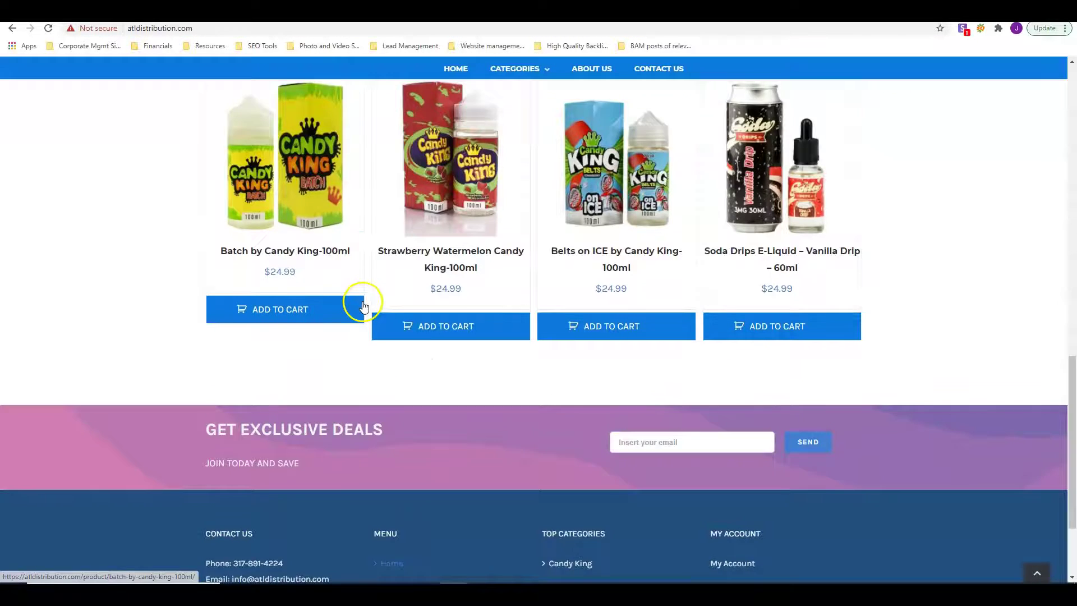
scroll(363, 305, down, 3)
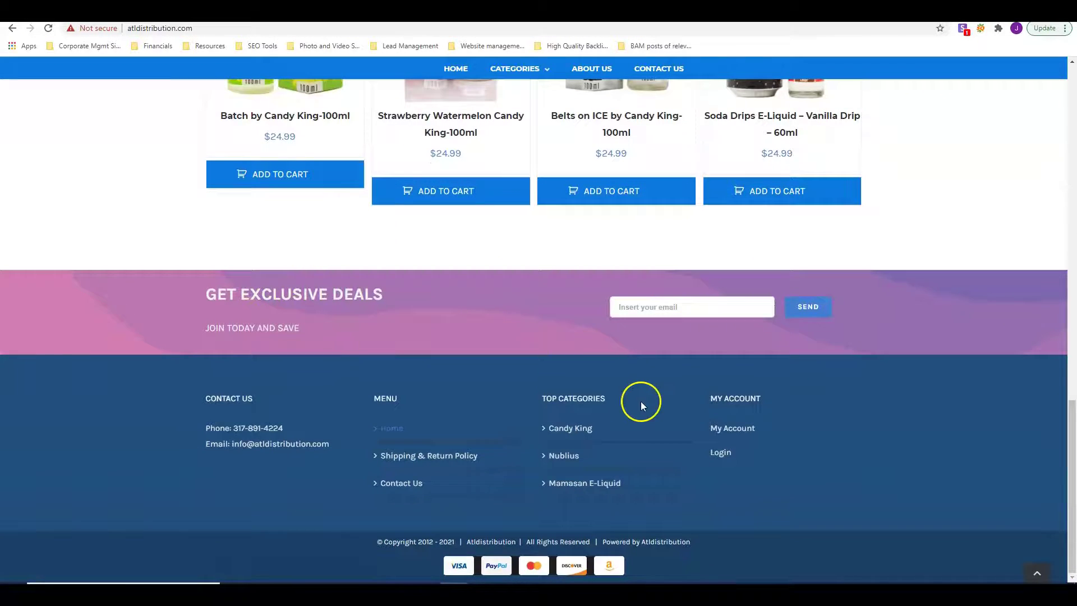
scroll(519, 385, up, 15)
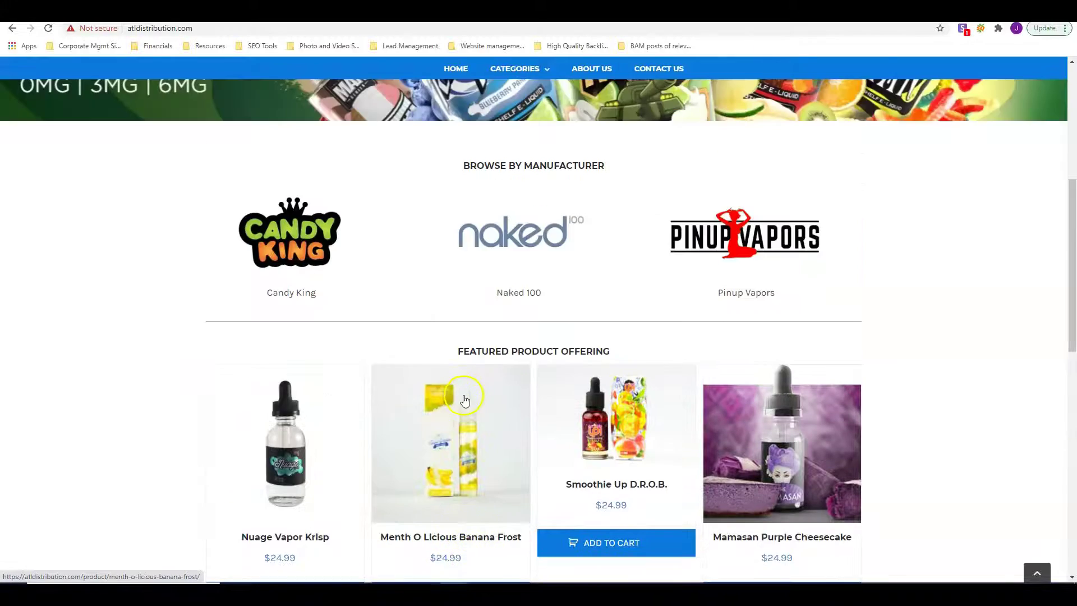
scroll(465, 400, up, 6)
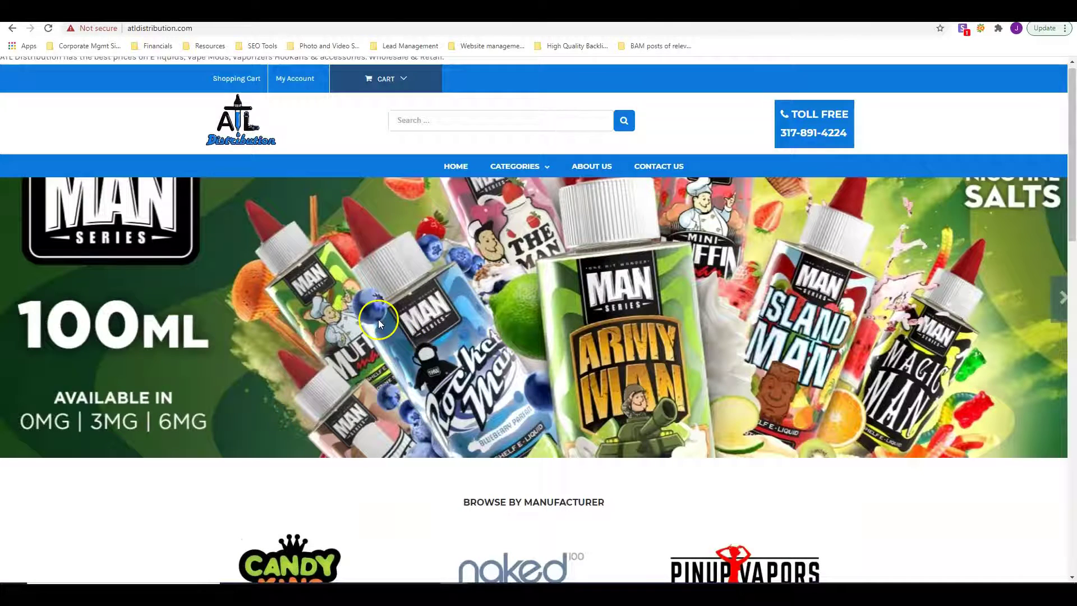
scroll(416, 308, down, 3)
scroll(416, 307, down, 6)
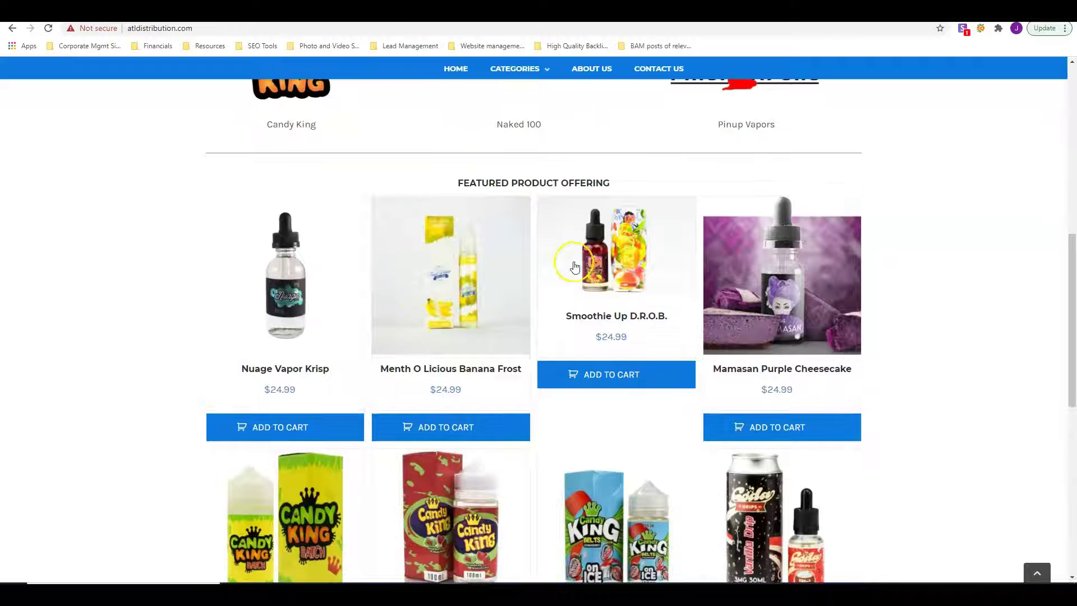
scroll(550, 340, down, 6)
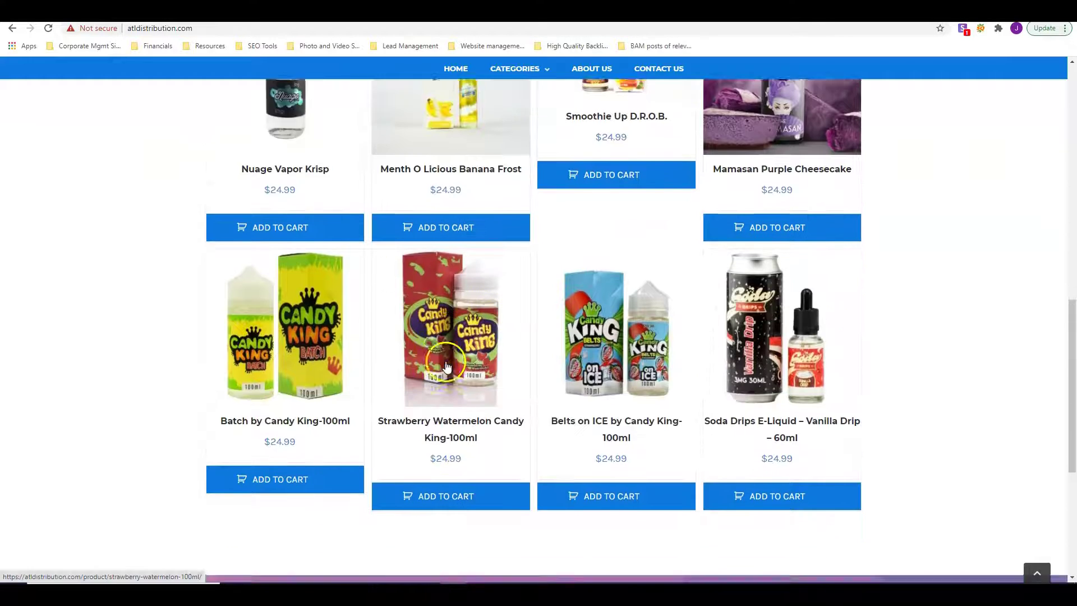
scroll(398, 362, down, 3)
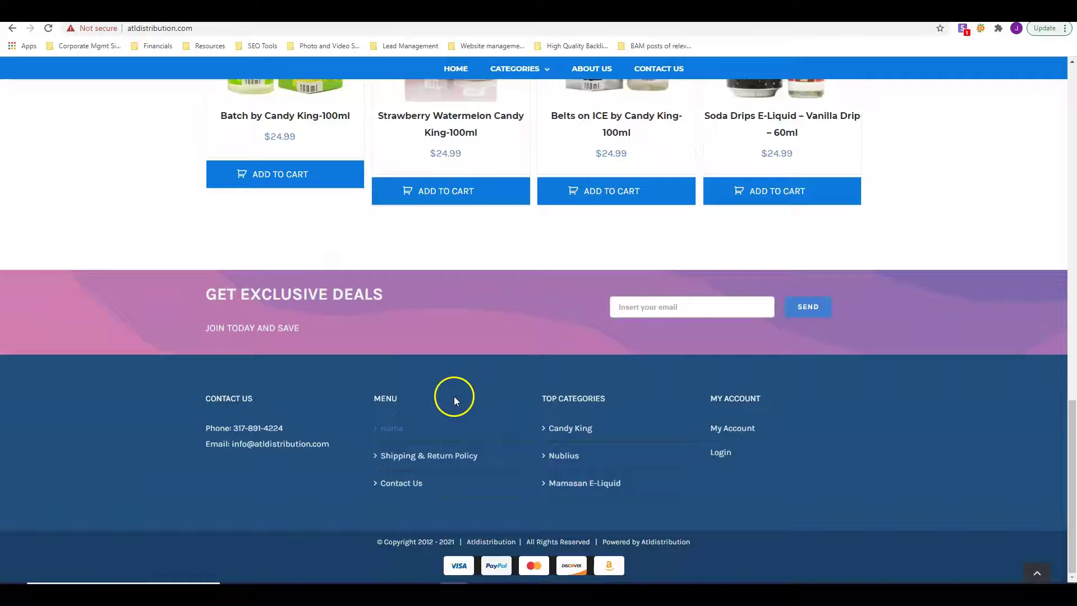
scroll(413, 394, up, 3)
scroll(412, 408, up, 5)
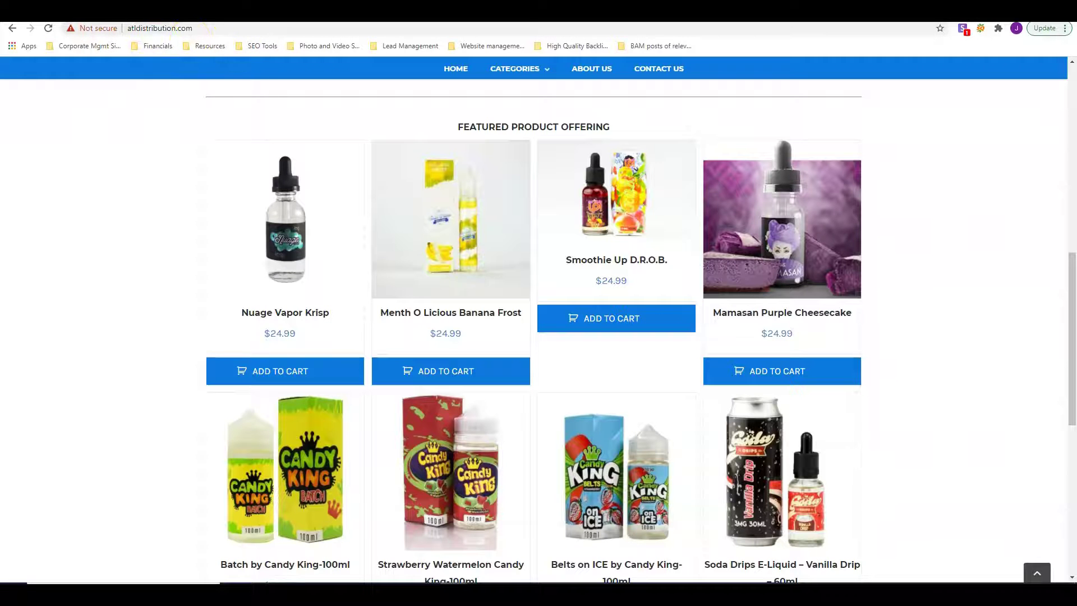
Step: Switch to the Google results for "smoke shops indianapolis" and examine the local map listings and organic results
click(234, 81)
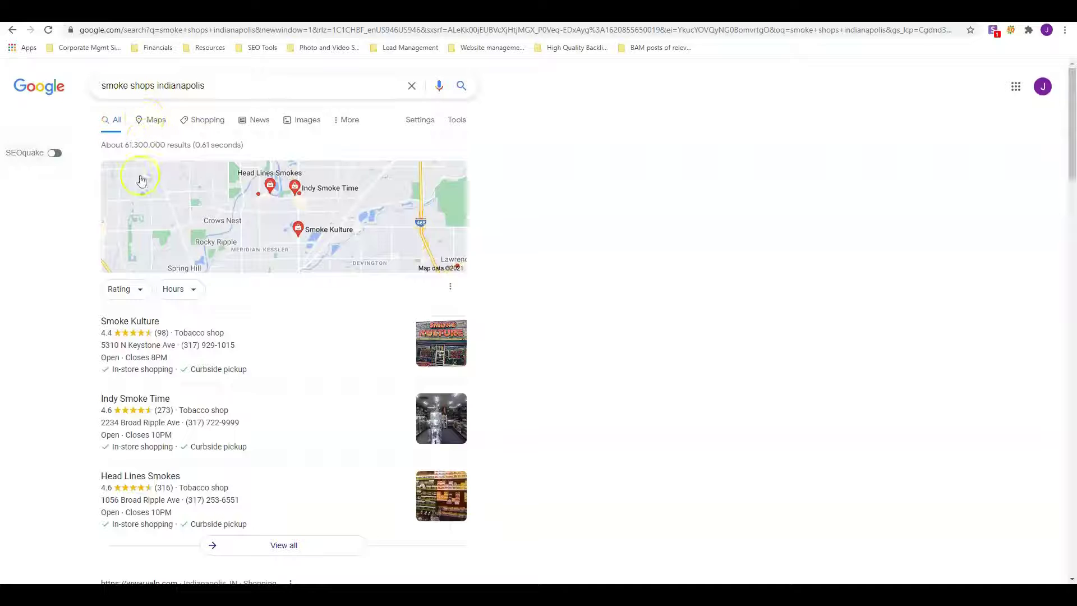
scroll(168, 202, down, 2)
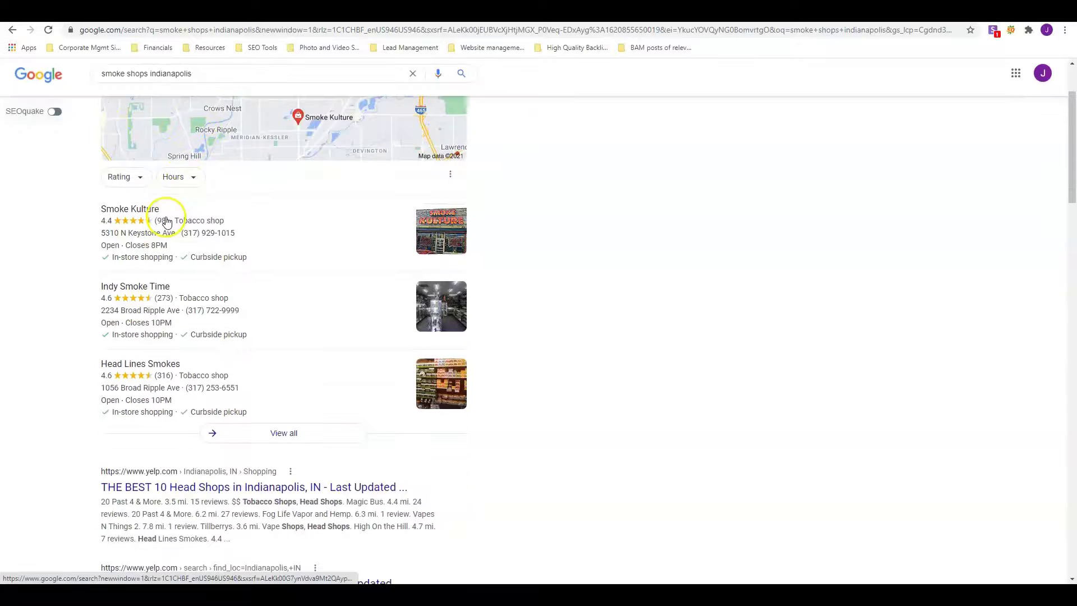
scroll(280, 297, up, 2)
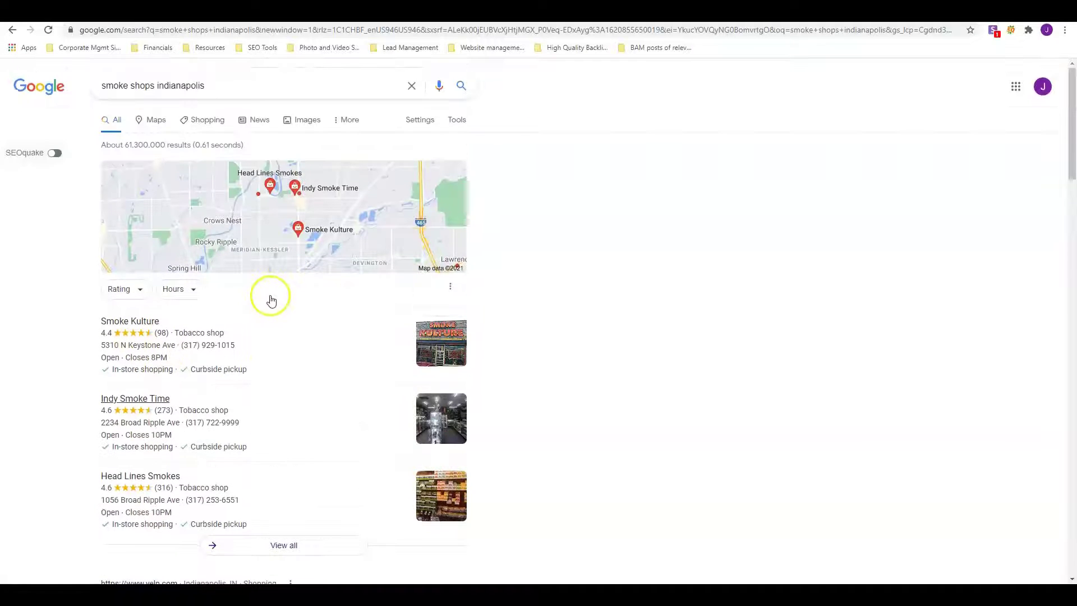
scroll(197, 245, down, 3)
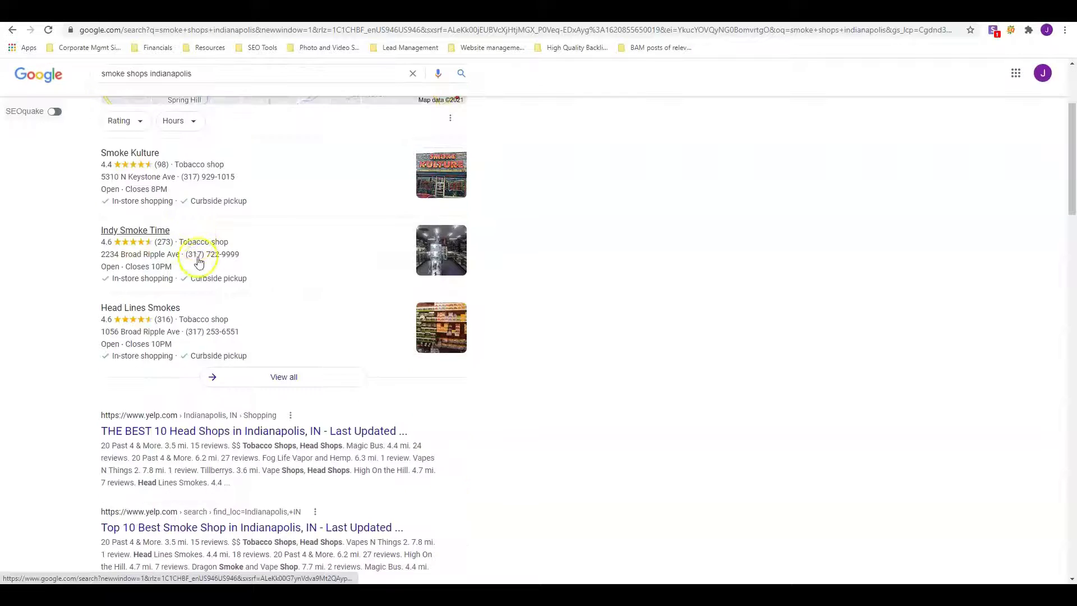
scroll(288, 303, up, 3)
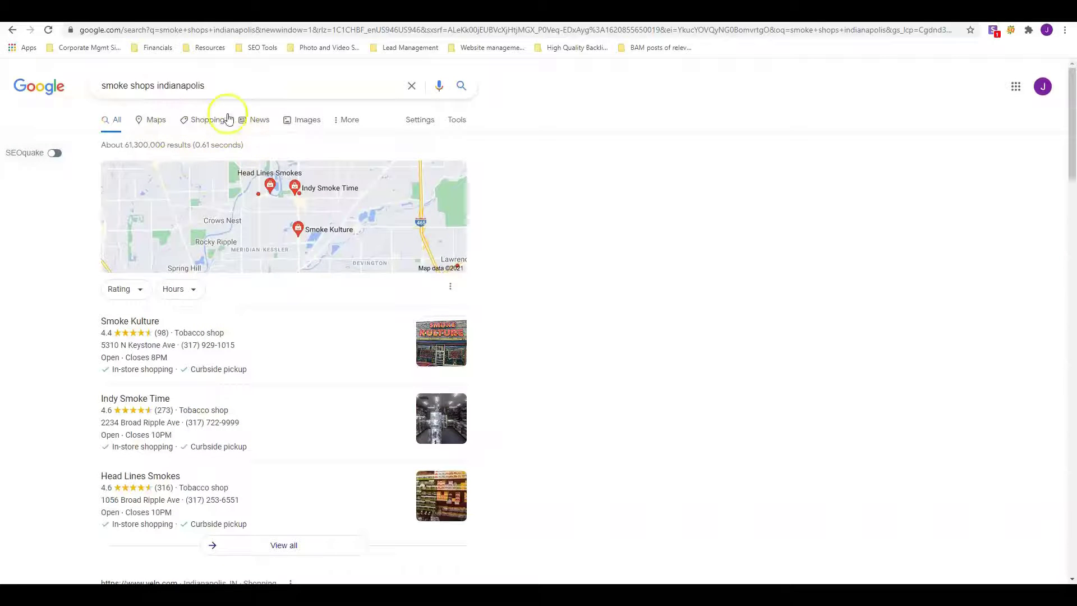
scroll(225, 126, down, 3)
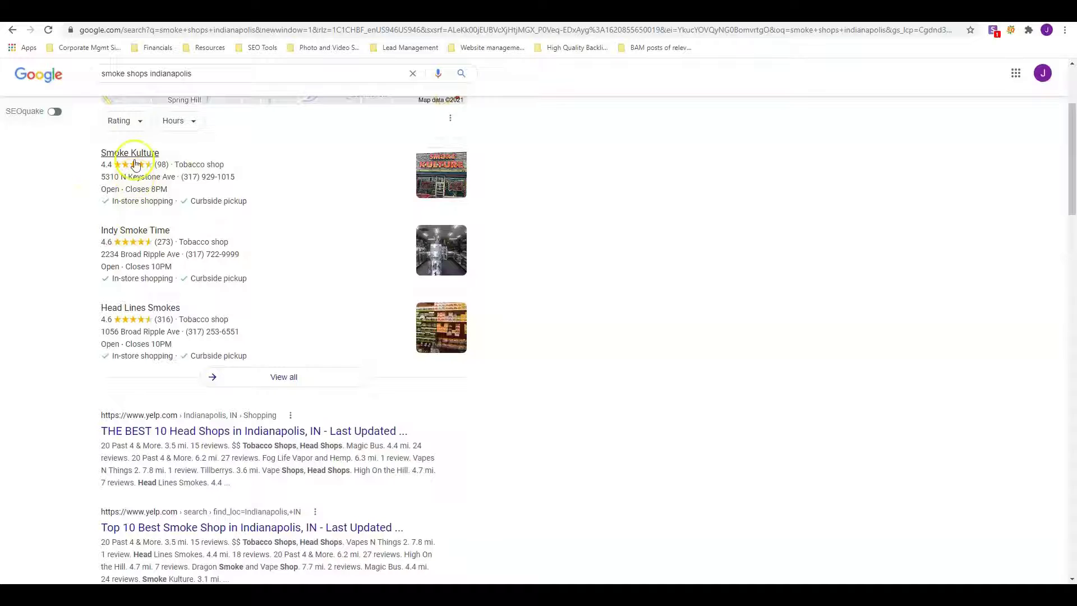
scroll(133, 162, down, 1)
scroll(221, 192, down, 2)
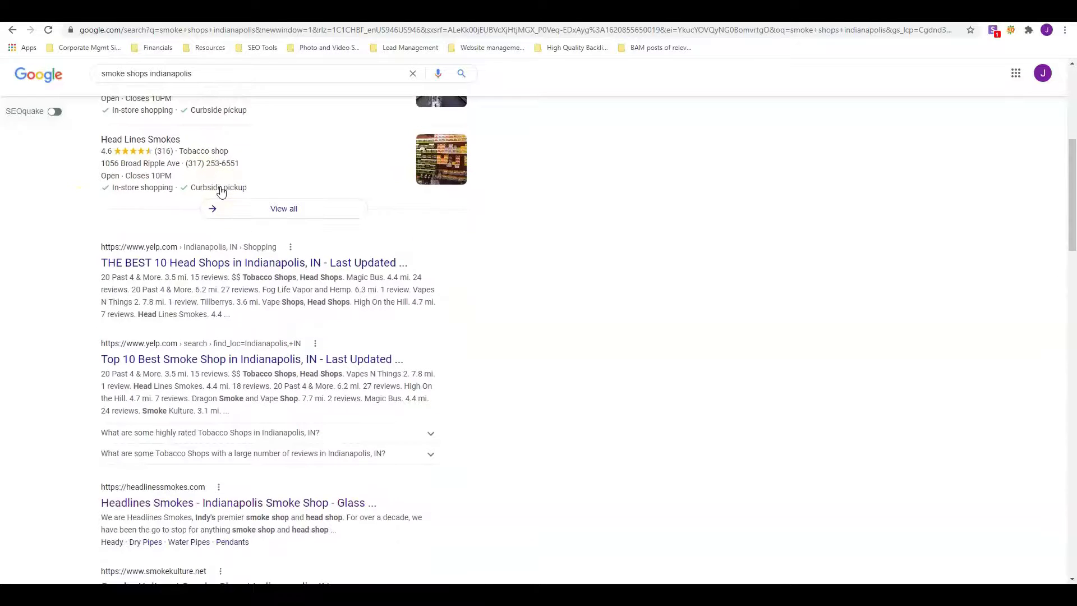
scroll(204, 175, up, 5)
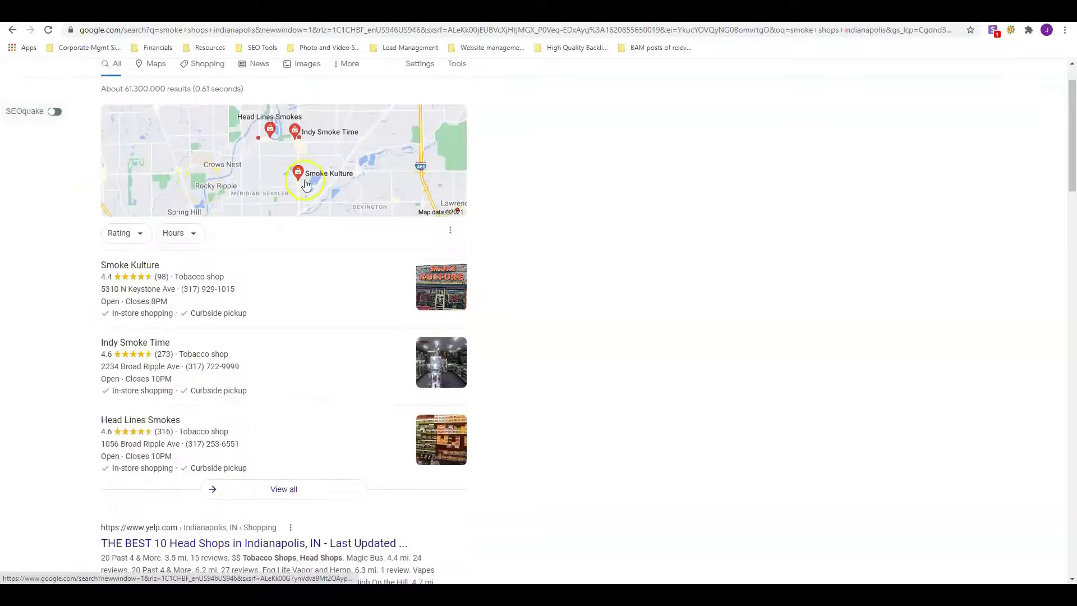
scroll(299, 190, down, 3)
scroll(299, 190, down, 3)
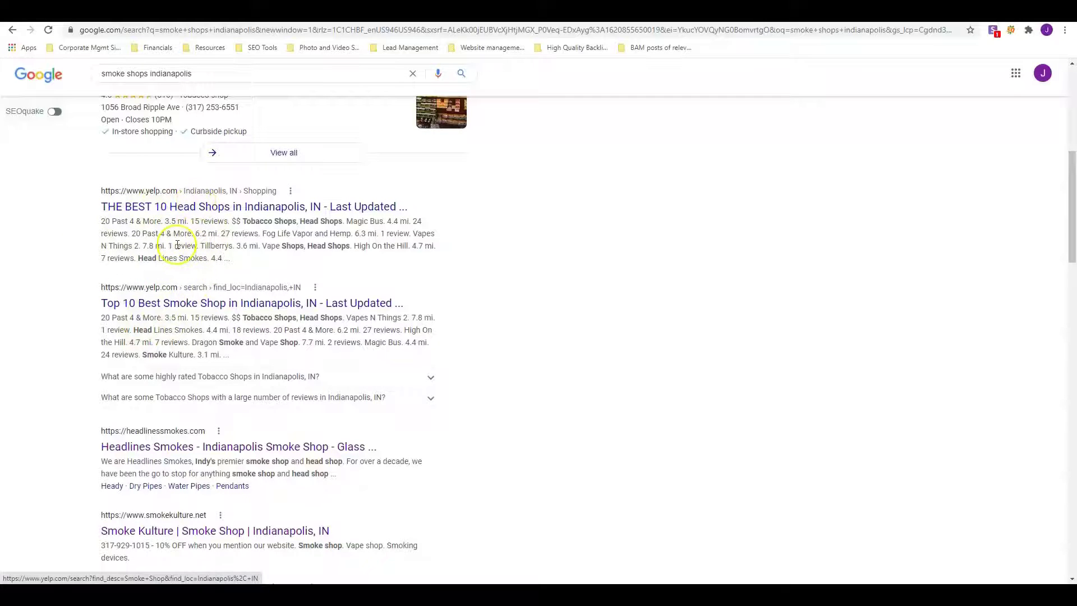
scroll(179, 219, down, 1)
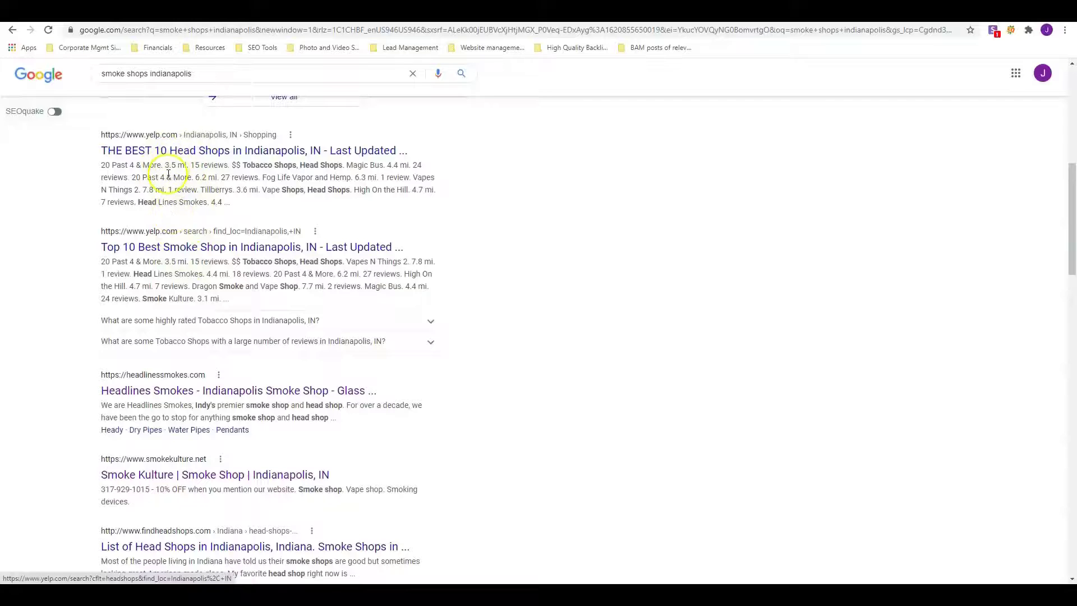
scroll(169, 174, down, 2)
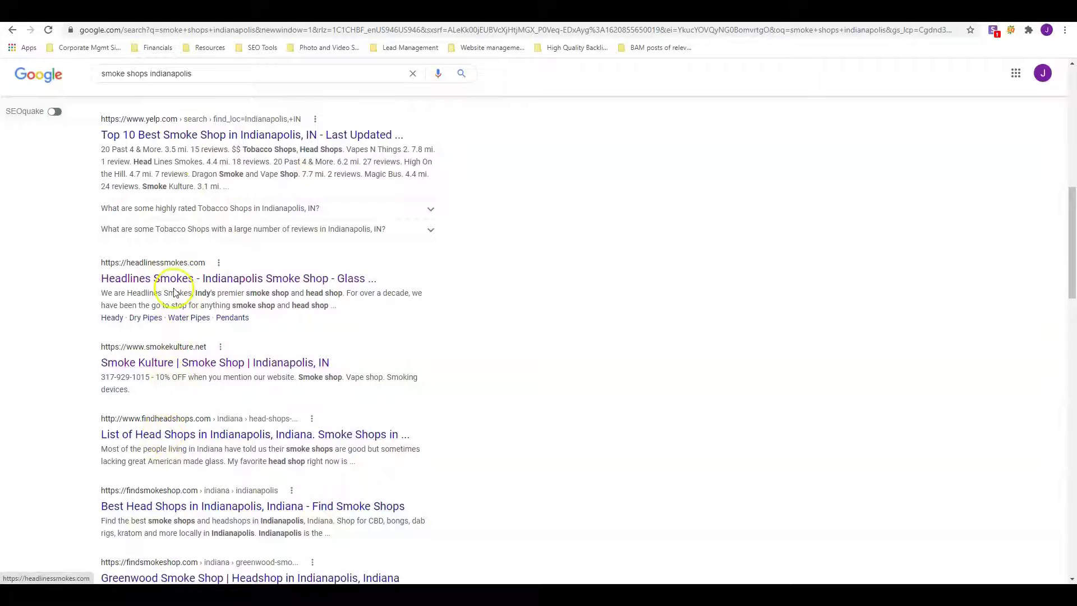
scroll(174, 292, up, 3)
scroll(180, 298, down, 2)
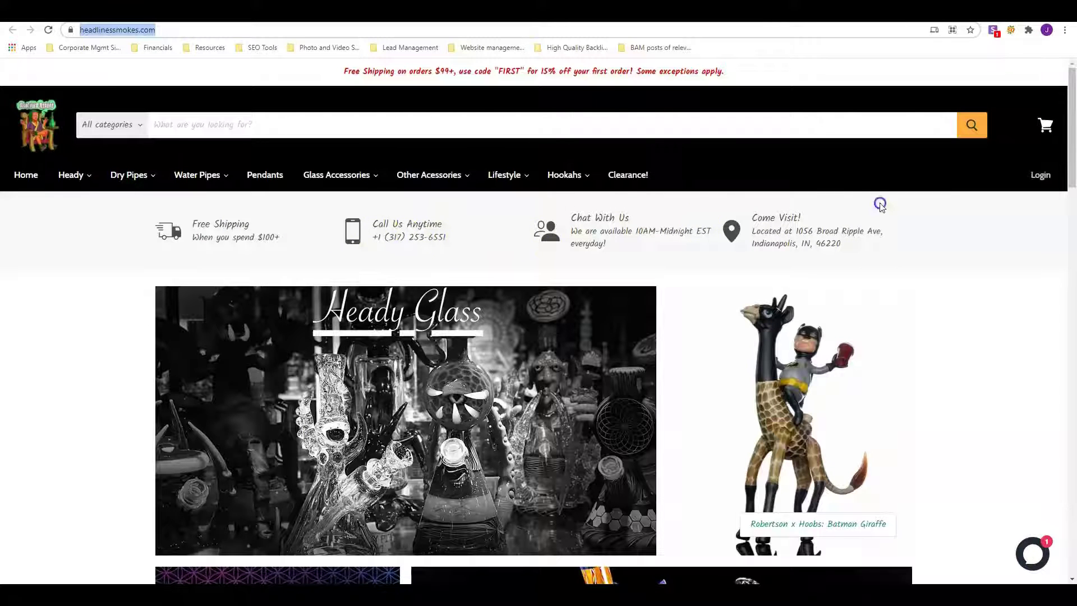
Step: Examine the headlinessmokes.com home page, including its featured products, footer content and main menu
scroll(449, 264, down, 3)
scroll(455, 263, down, 12)
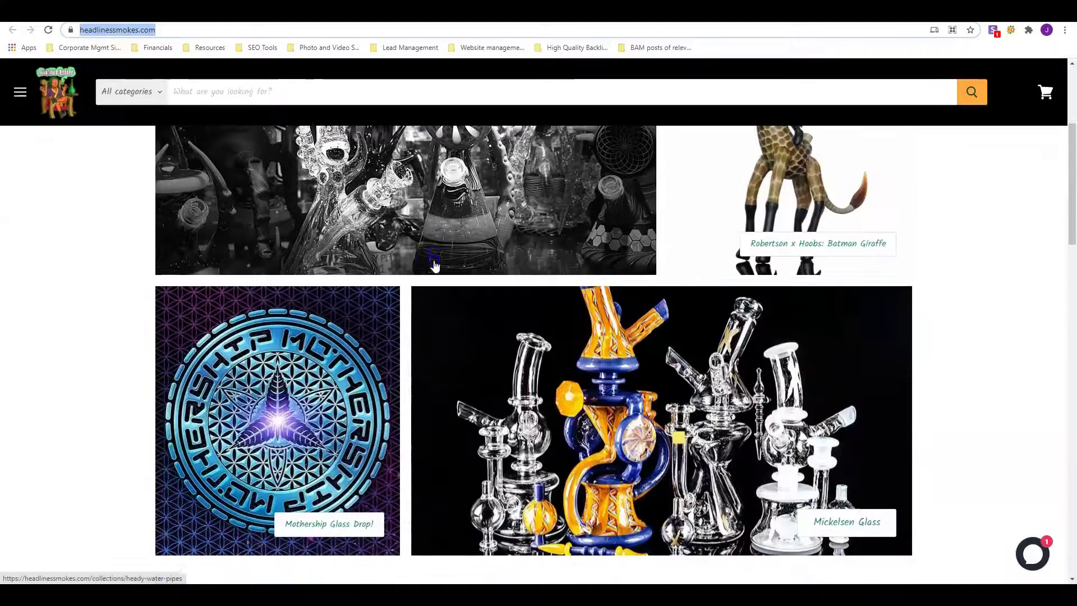
scroll(424, 264, down, 10)
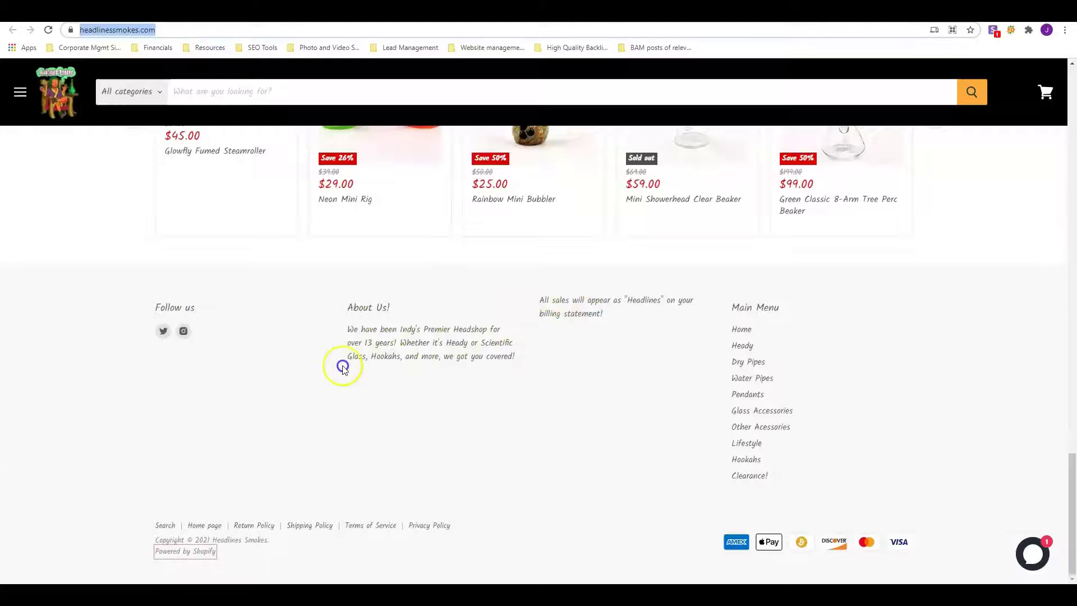
scroll(341, 365, up, 10)
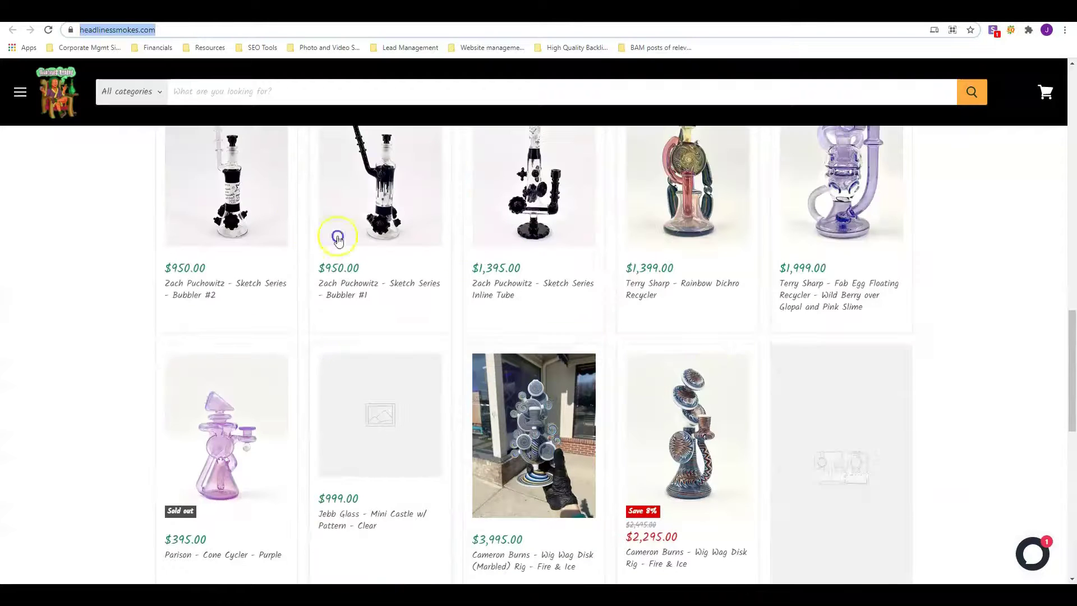
scroll(473, 352, up, 4)
scroll(472, 352, up, 7)
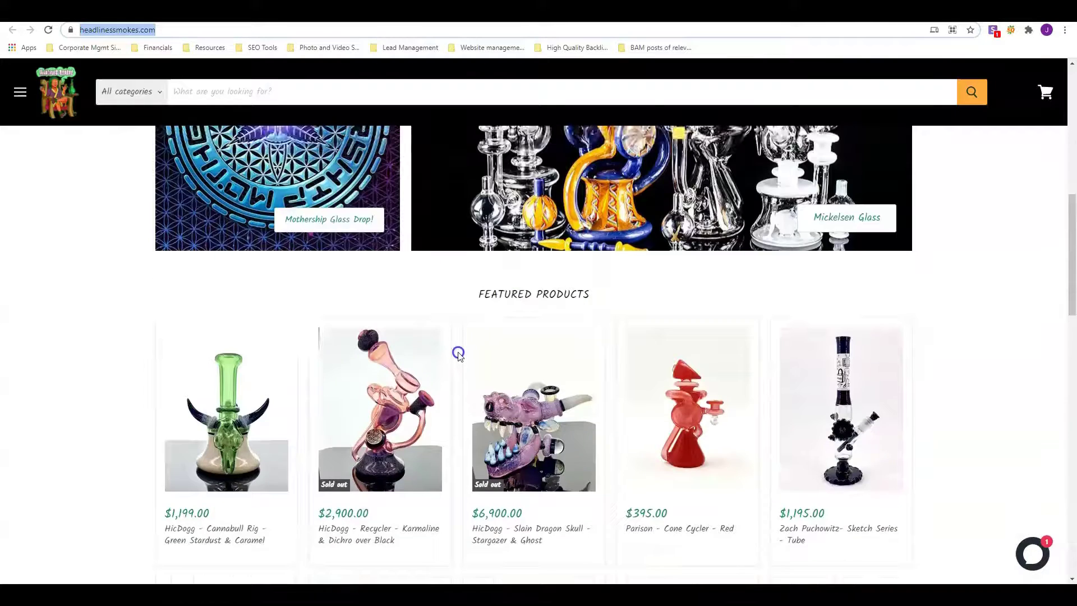
scroll(519, 349, up, 4)
scroll(454, 342, up, 2)
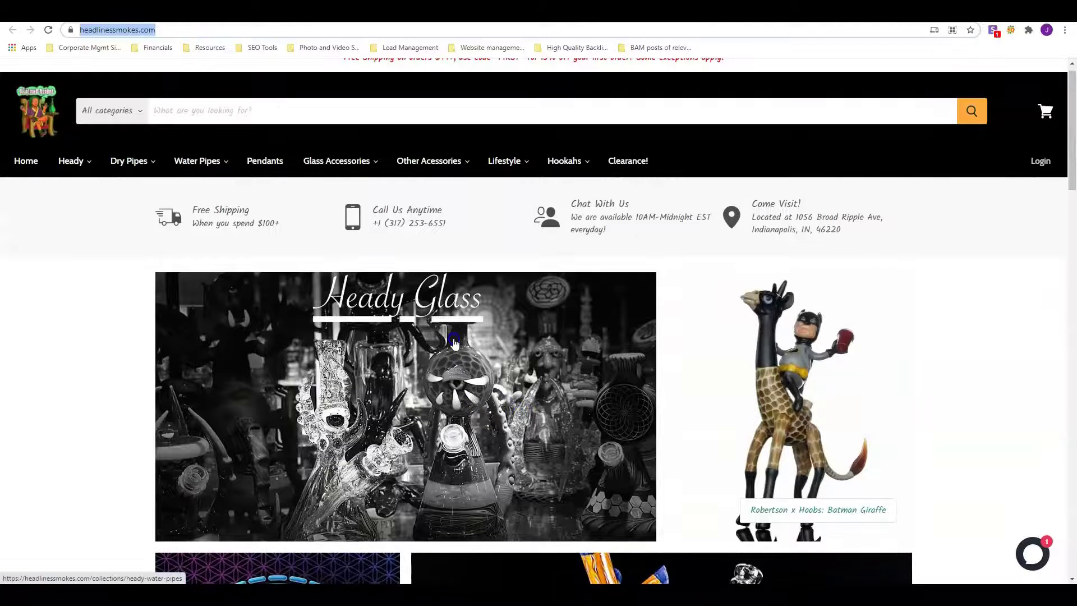
scroll(180, 191, up, 1)
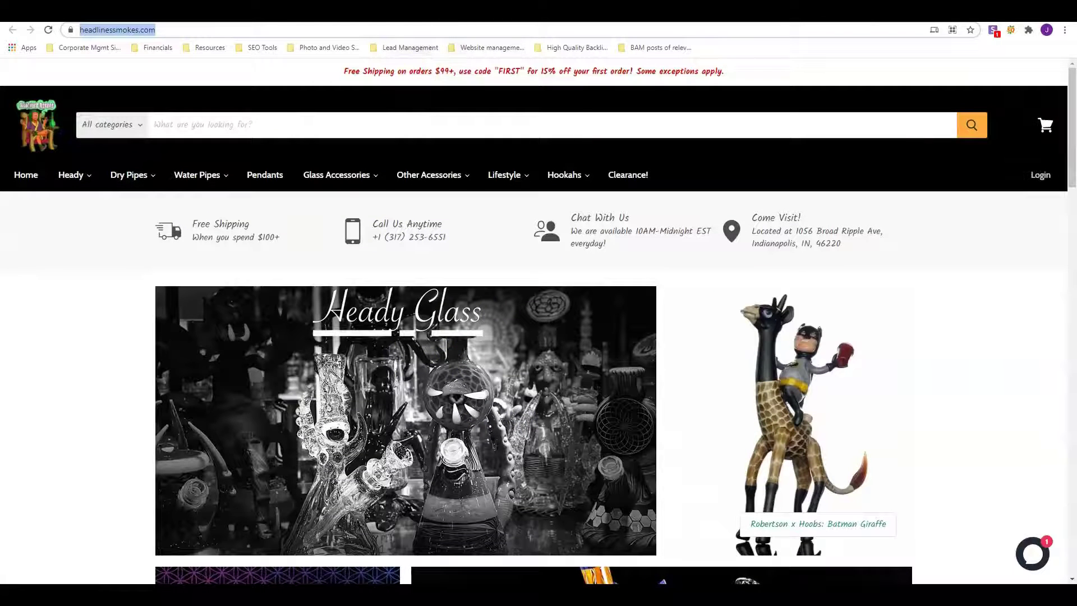
Step: Switch to Ahrefs Site Explorer, open the backlinks list for headlinessmokes.com and start its export
click(606, 11)
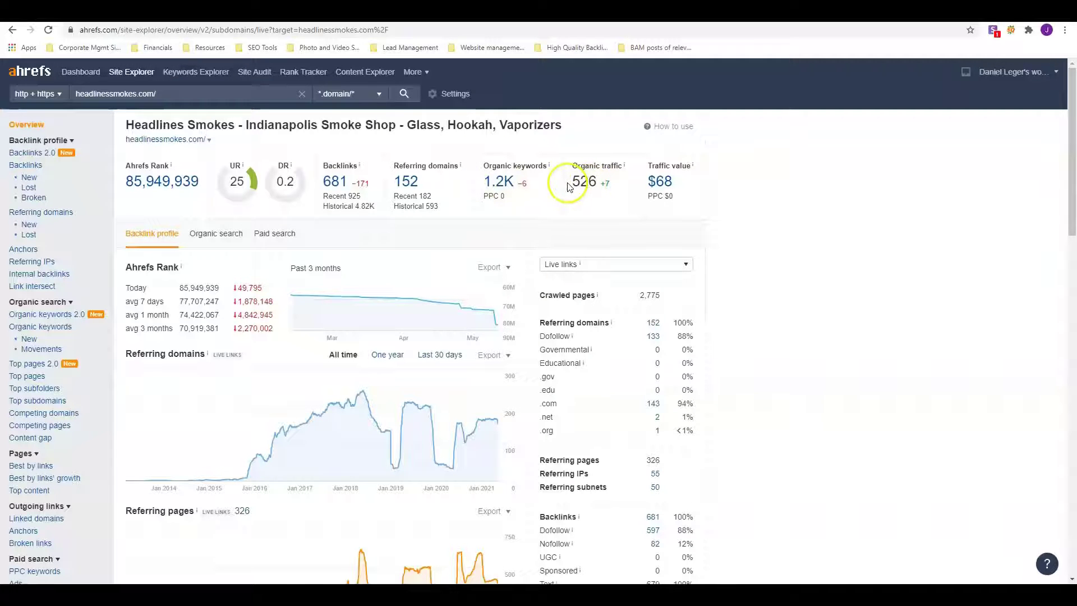
click(336, 183)
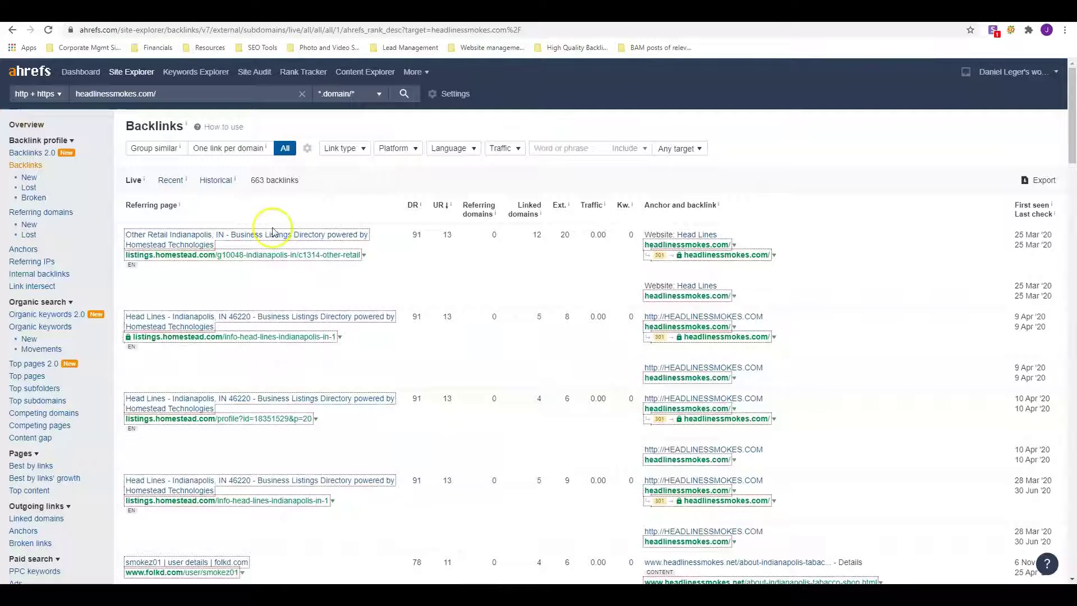
click(1044, 180)
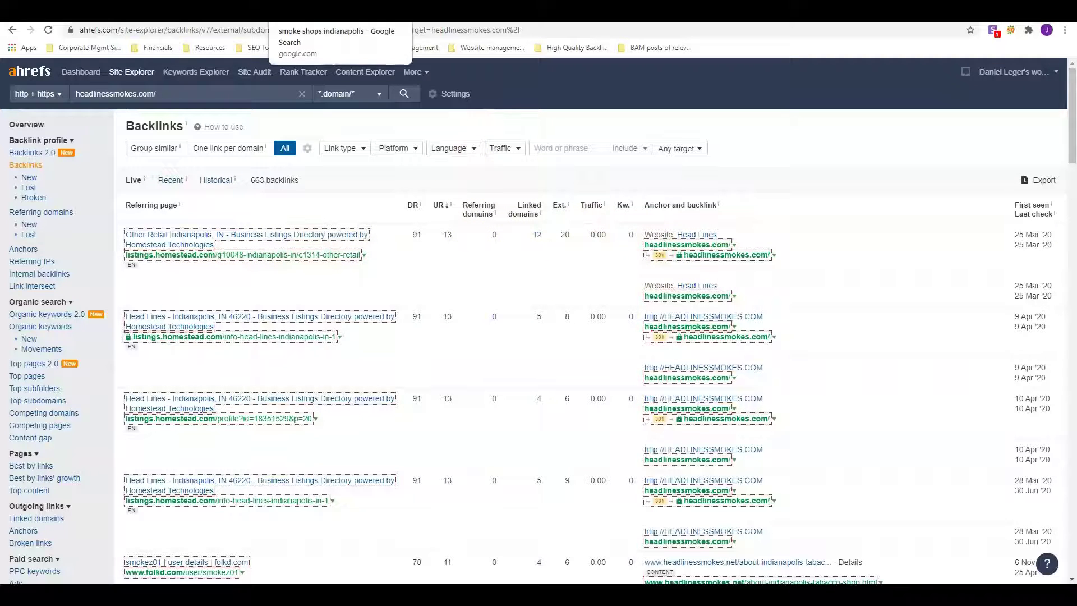
Step: Switch to the Google results for "smoke shops indianapolis" and compare the three local map listings
click(336, 11)
scroll(191, 281, up, 5)
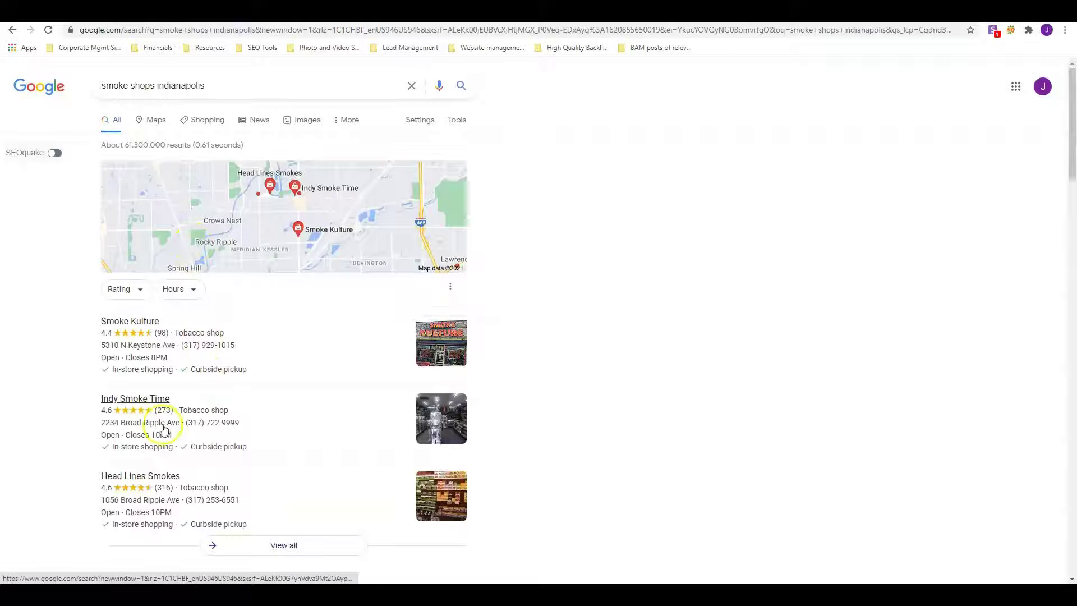
scroll(201, 403, down, 1)
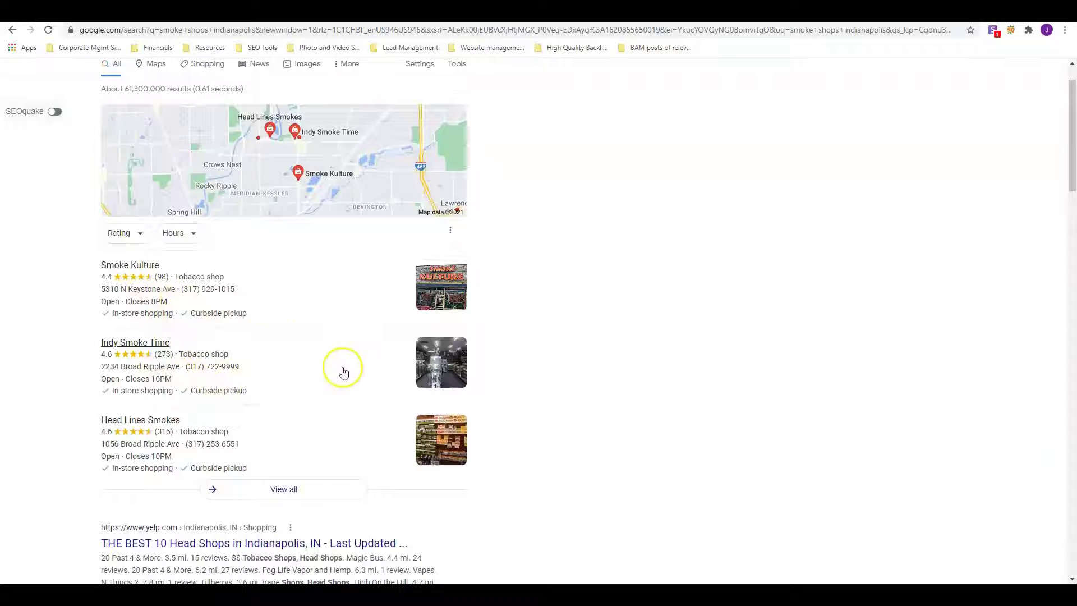
Step: Return to headlinessmokes.com and open the featured HicDogg Cannabull Rig in Green Stardust & Caramel to examine its product page
key(ctrl+Tab)
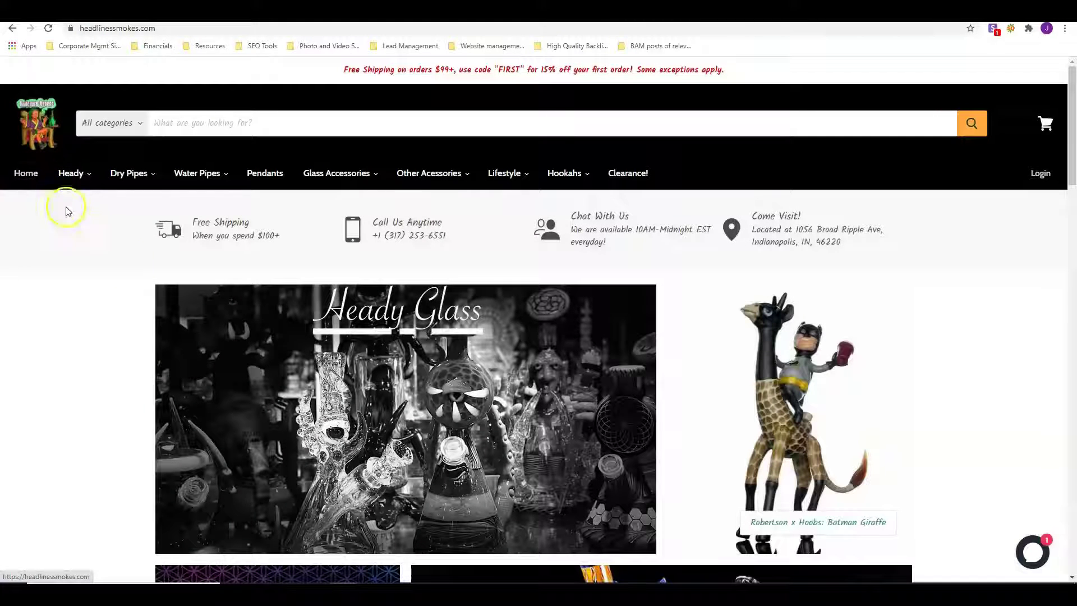
scroll(293, 326, down, 10)
scroll(293, 326, down, 3)
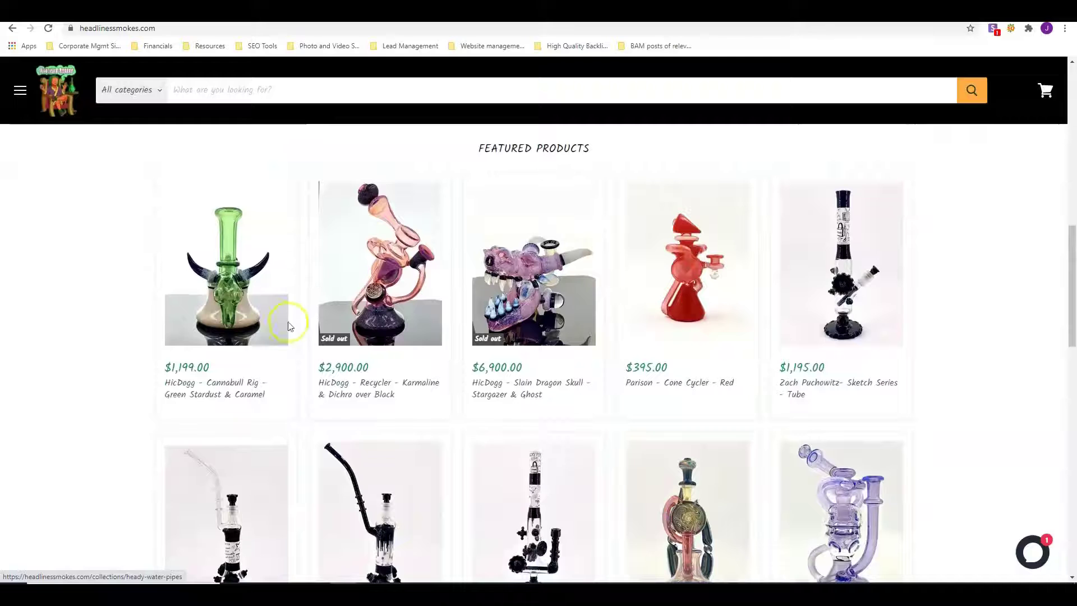
mouse_move(219, 295)
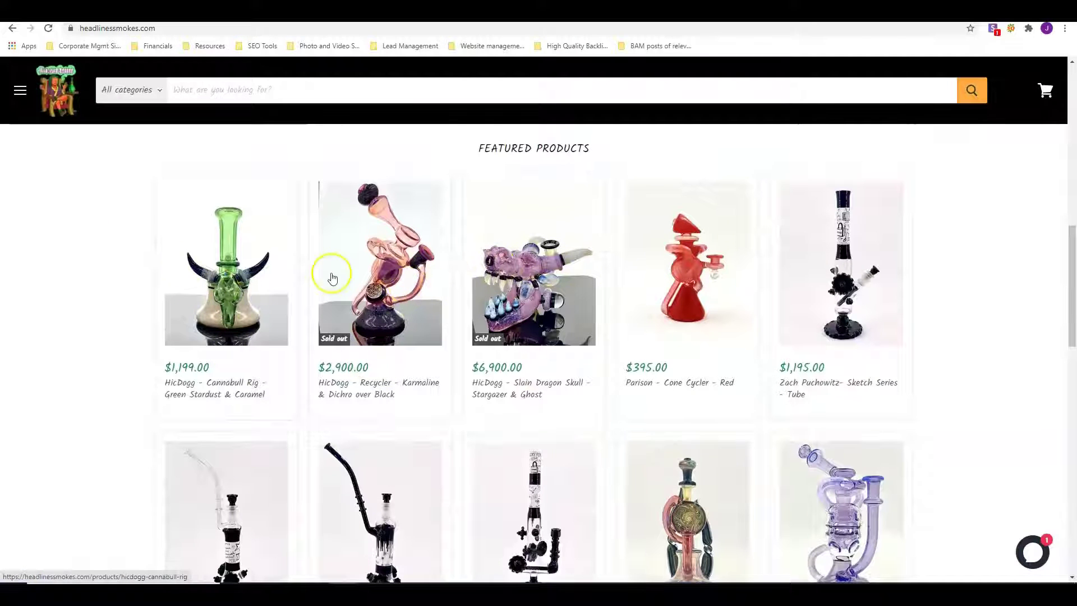
click(228, 275)
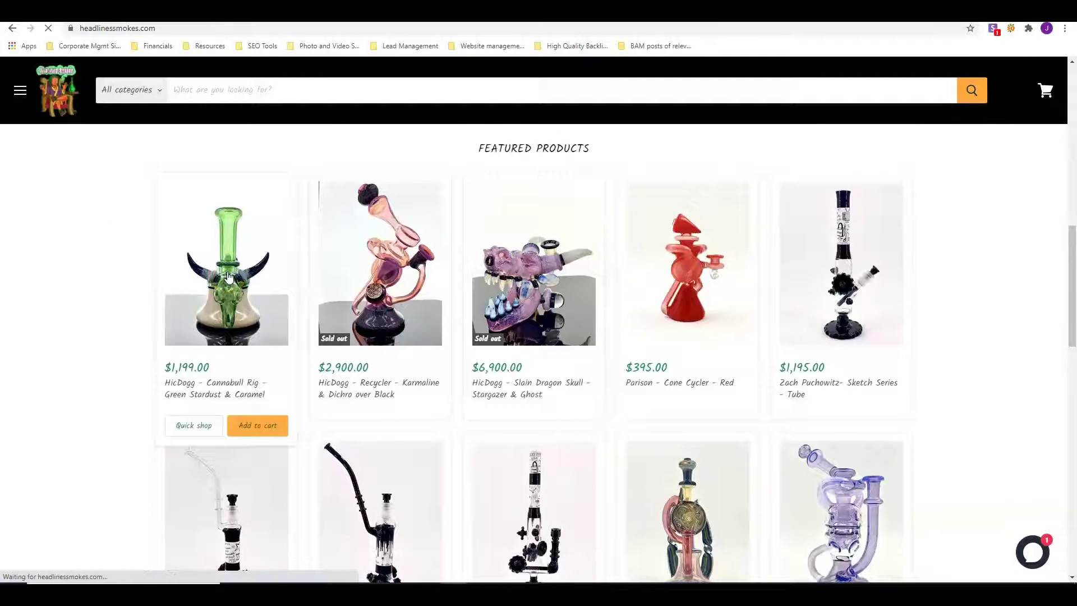
scroll(276, 275, down, 3)
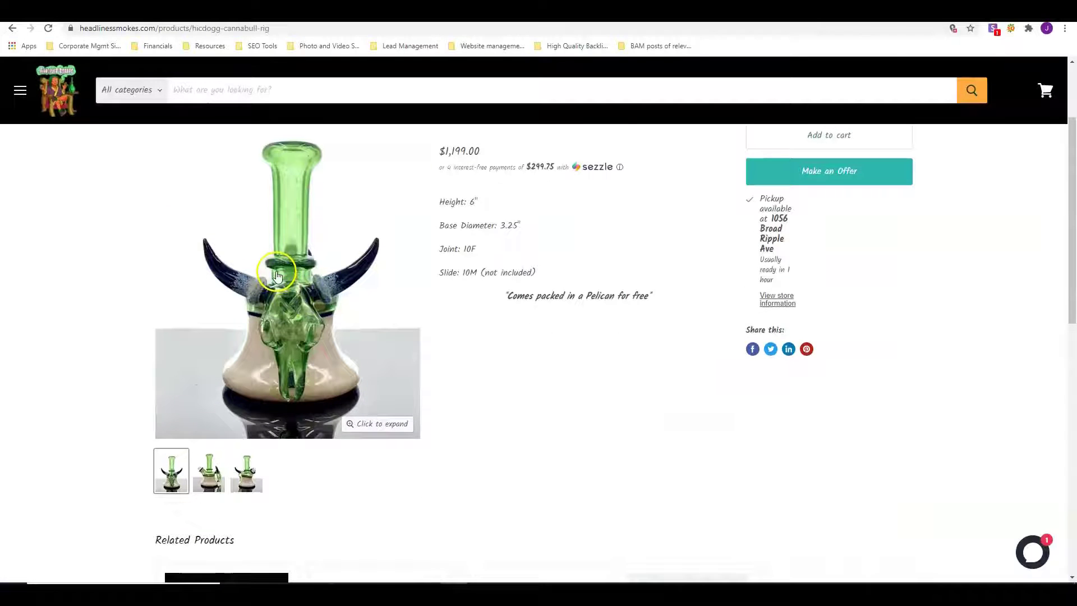
Step: Check the default file name of the Cannabull Rig's main product image through a save prompt, without saving the image
scroll(301, 314, up, 1)
right_click(300, 317)
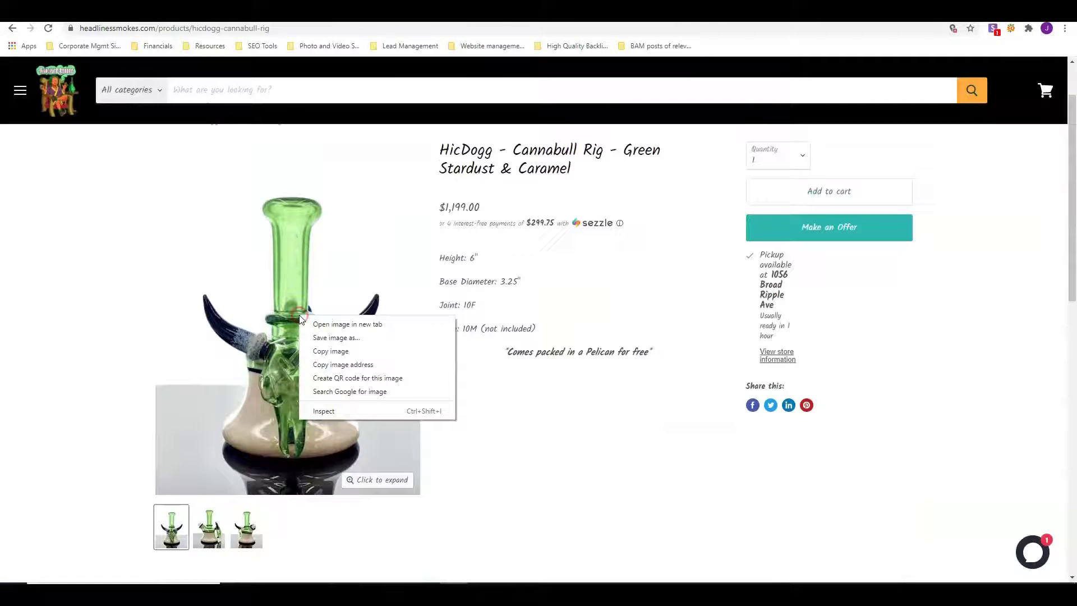
click(321, 339)
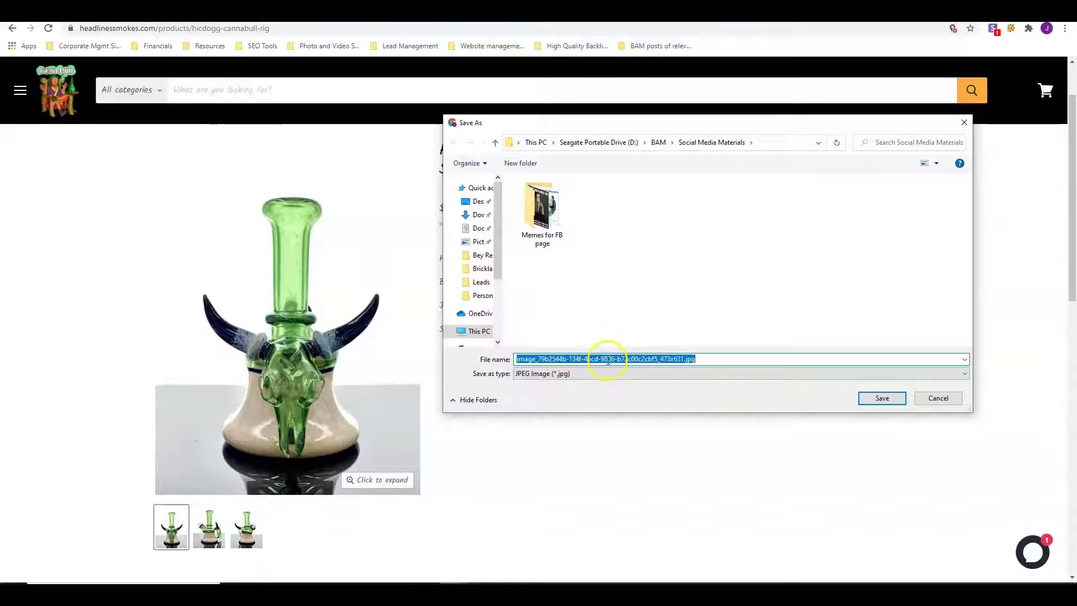
click(930, 399)
Step: Return to the Google results for "smoke shops indianapolis" and examine the Indy Smoke Time and Smoke Kulture listings
click(829, 227)
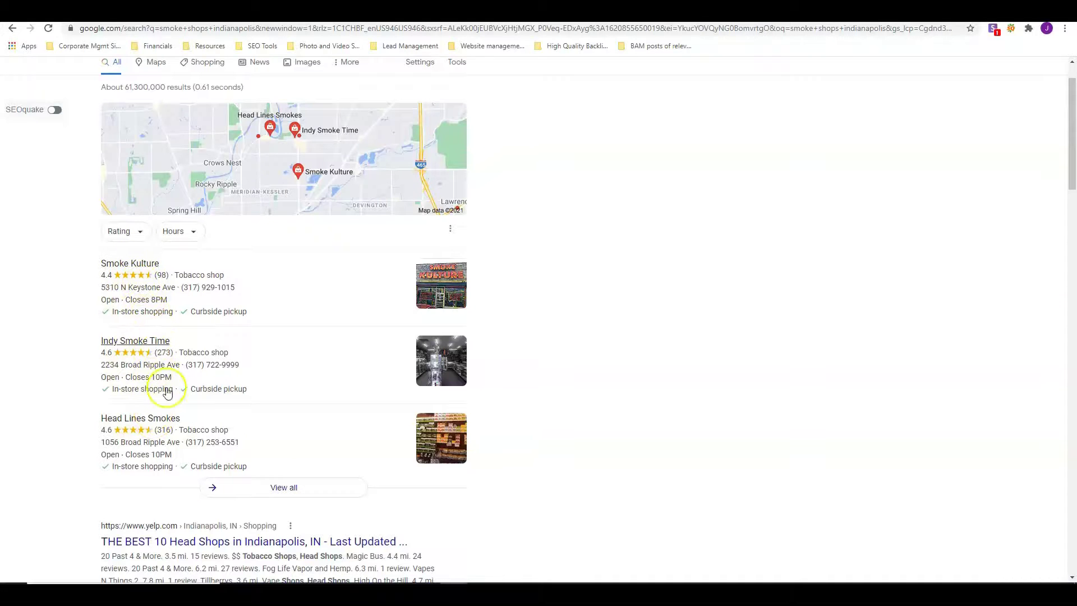
click(164, 294)
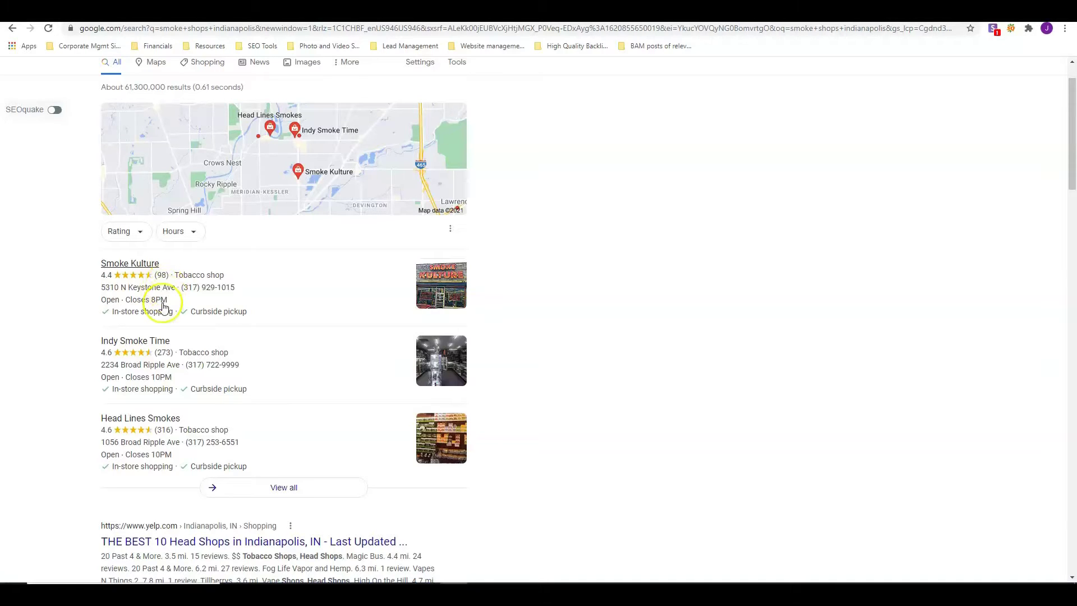